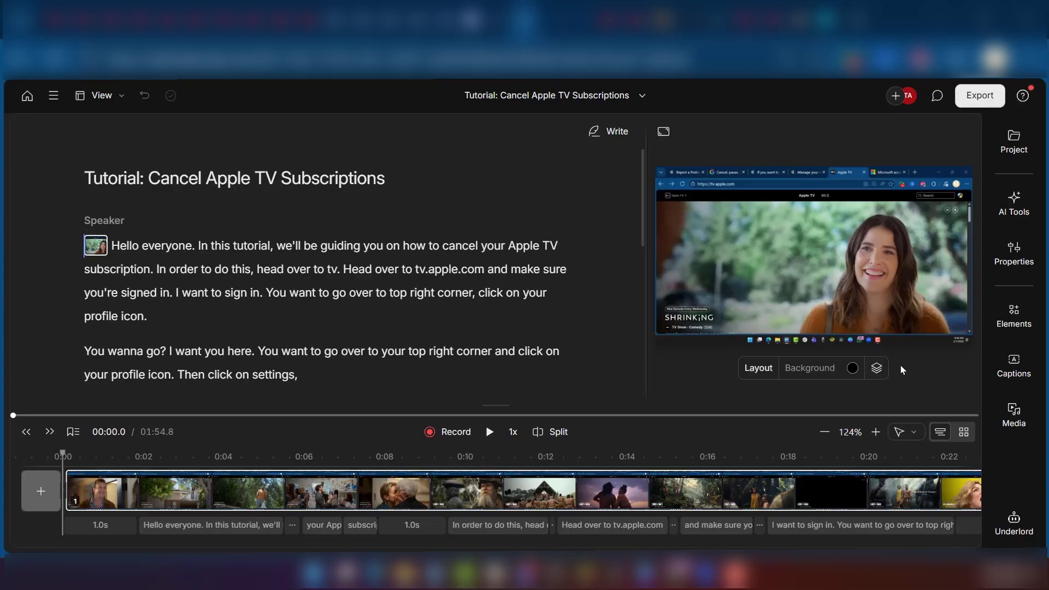
Examine the available AI tools across the Sound good, Look good, Repurpose, Publish and Write groups
left_click(1014, 202)
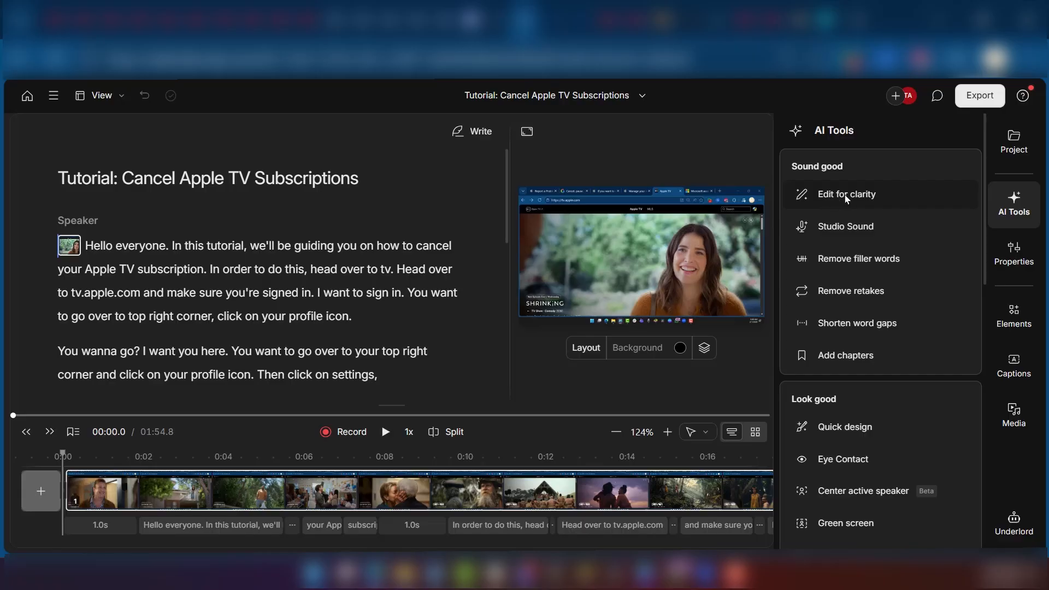
mouse_move(846, 199)
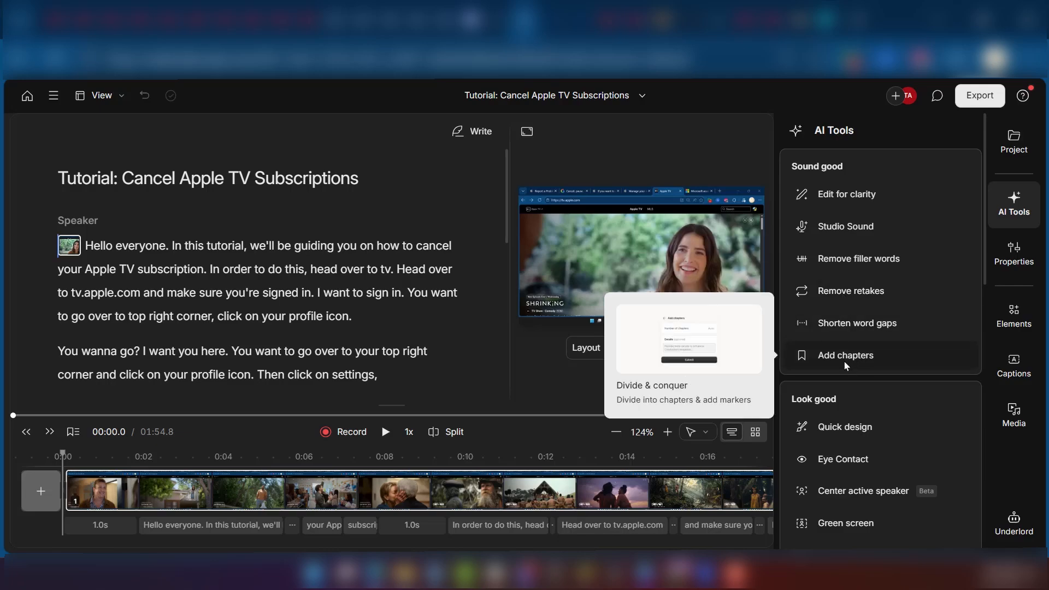
scroll(841, 382, "down", 4)
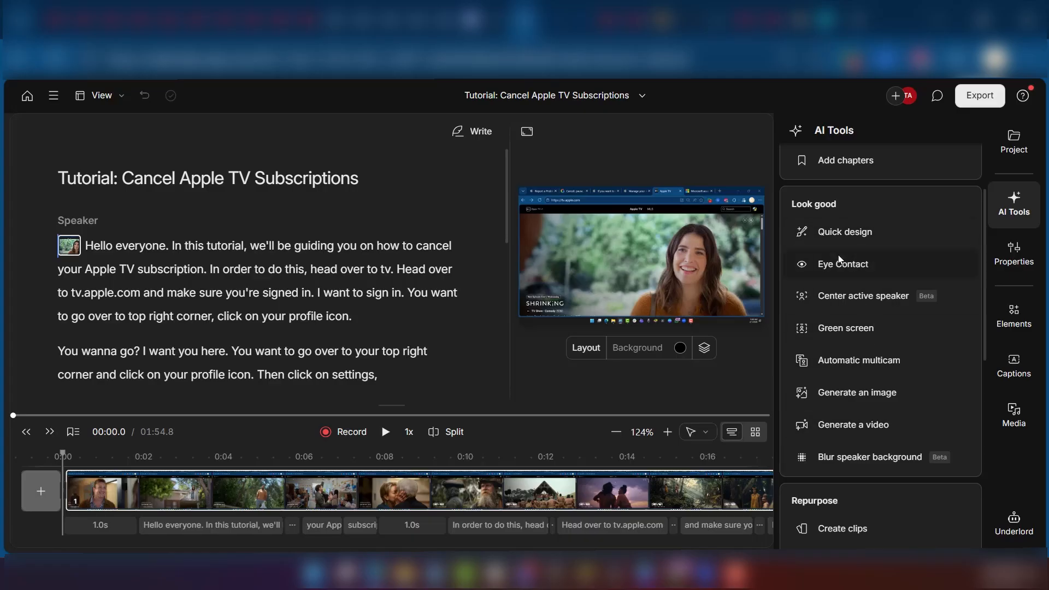
mouse_move(838, 236)
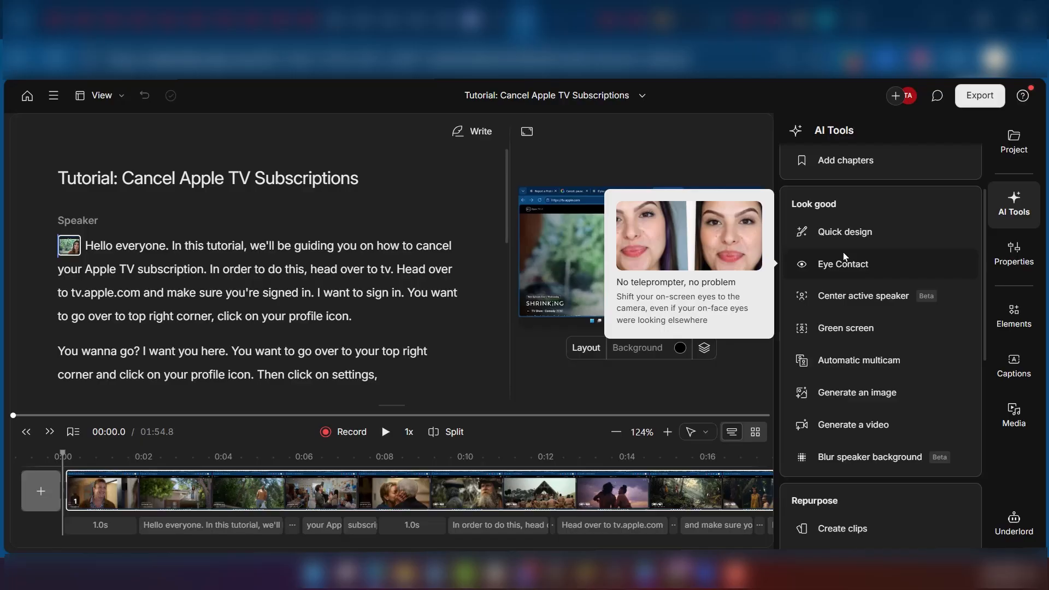
mouse_move(831, 304)
mouse_move(847, 376)
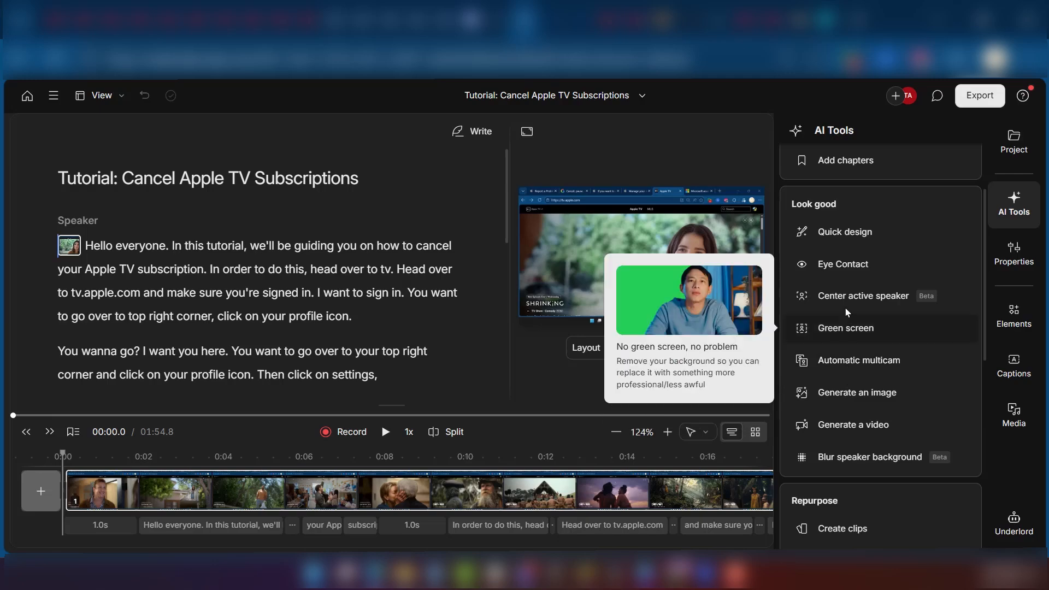
scroll(838, 322, "down", 10)
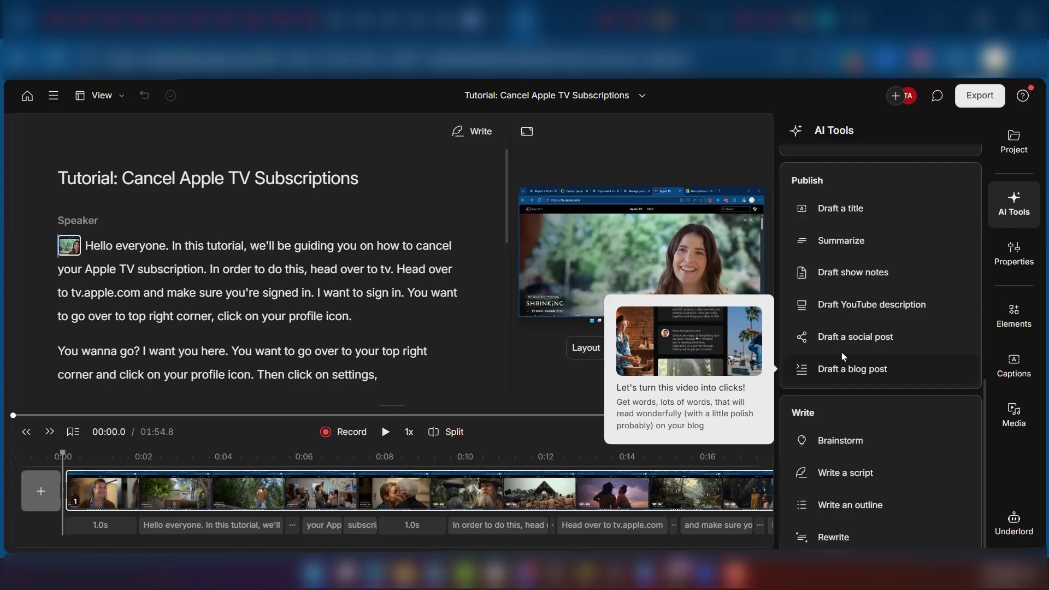
scroll(845, 347, "up", 10)
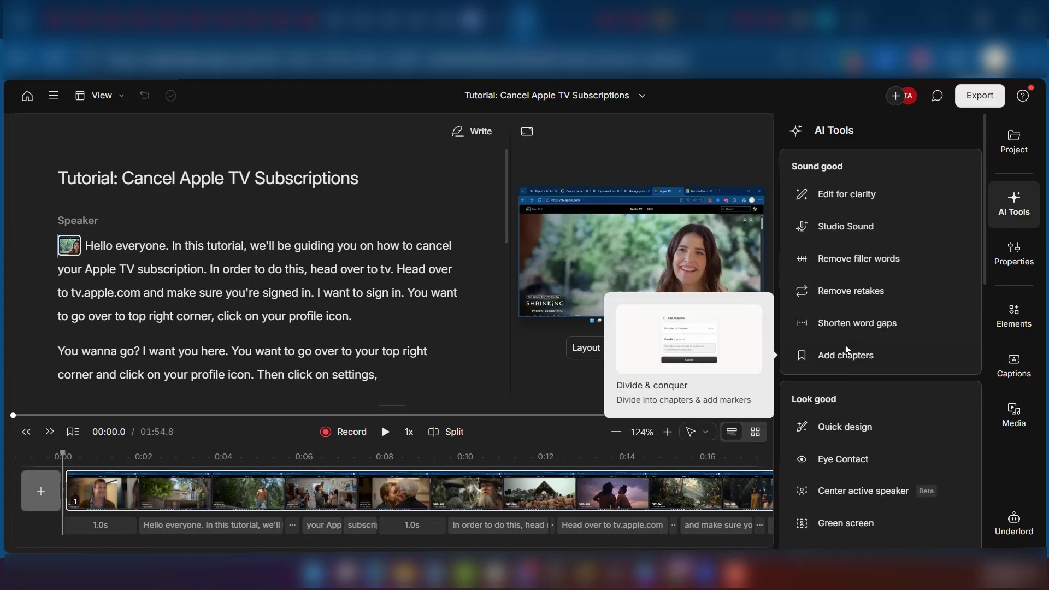
Run Edit for clarity on the script at Medium intensity with AI speech off, and review the suggested cuts
left_click(845, 197)
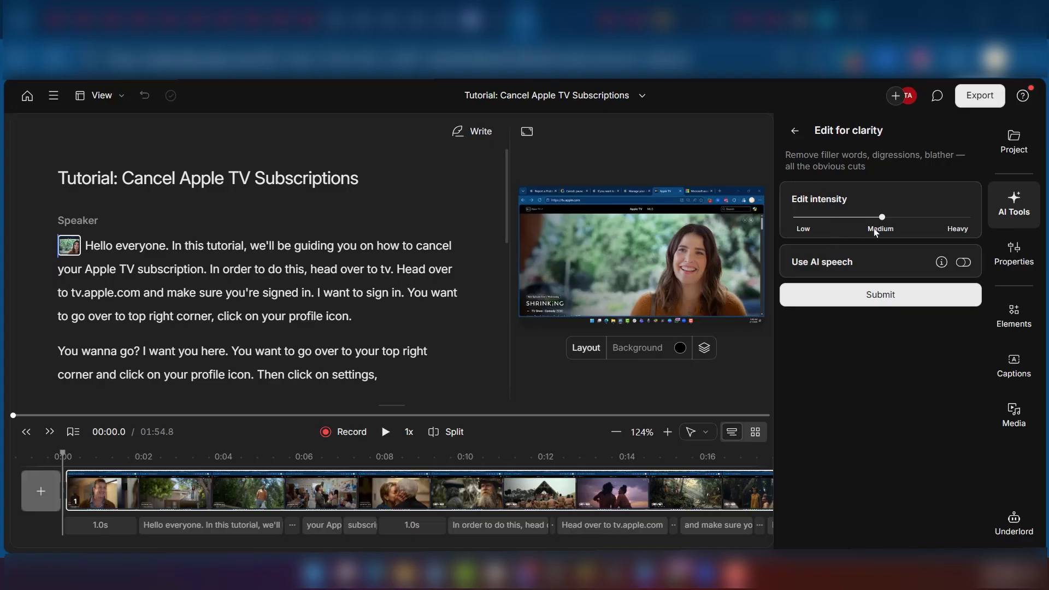
left_click(869, 306)
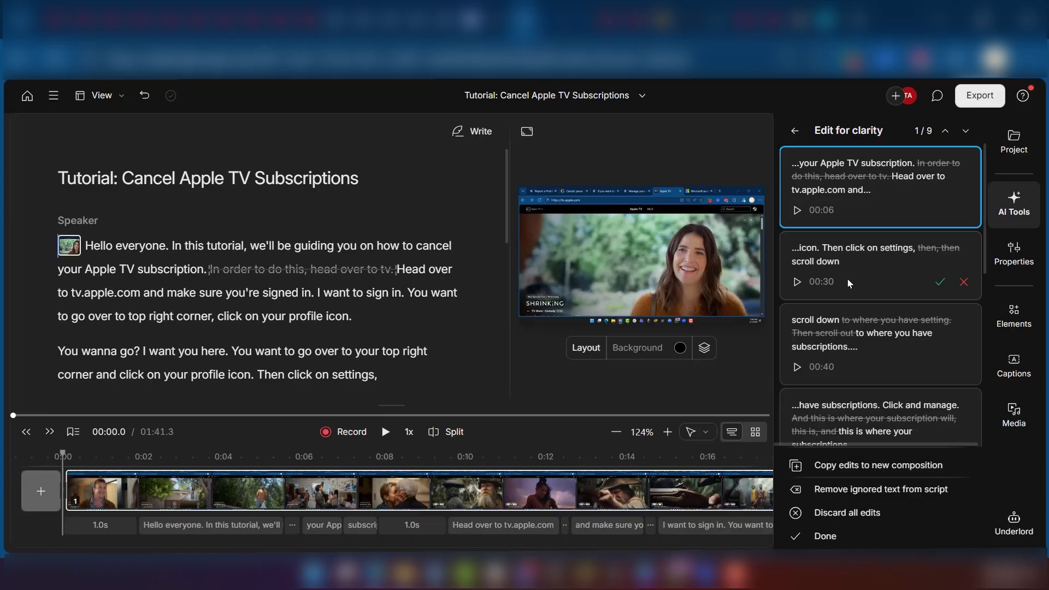
scroll(849, 283, "down", 7)
scroll(849, 283, "up", 7)
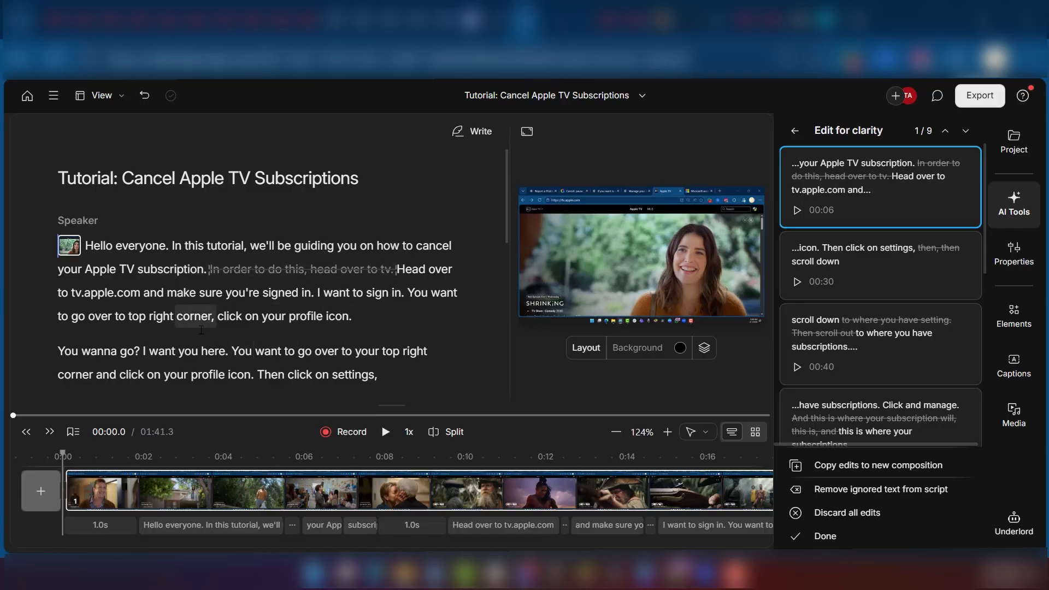
Restore the struck-out second "then" before "scroll down" in the script and finish the Edit for clarity review
scroll(200, 324, "down", 4)
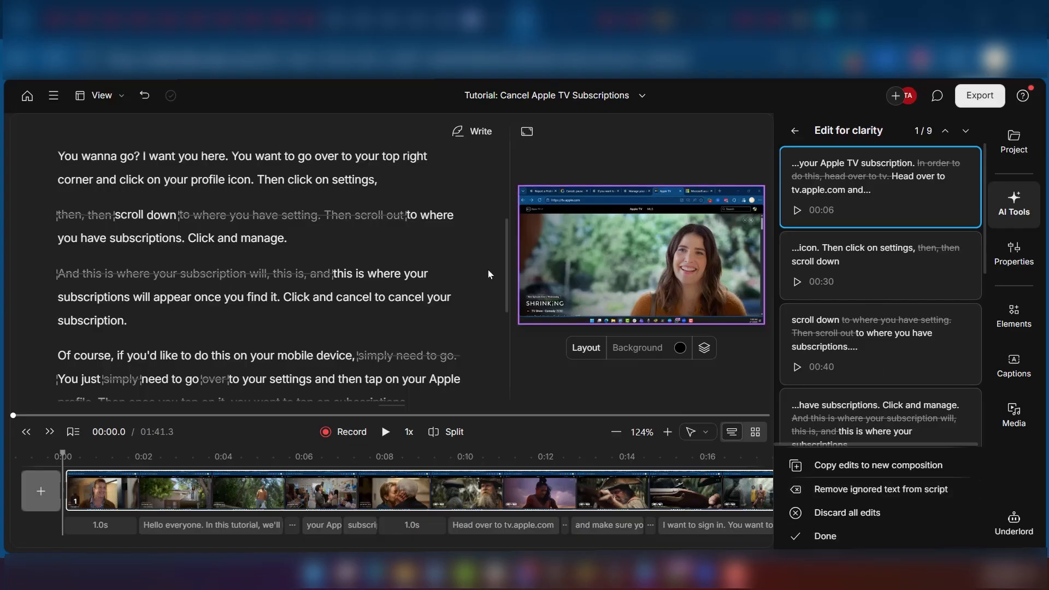
scroll(315, 231, "down", 3)
scroll(314, 231, "up", 6)
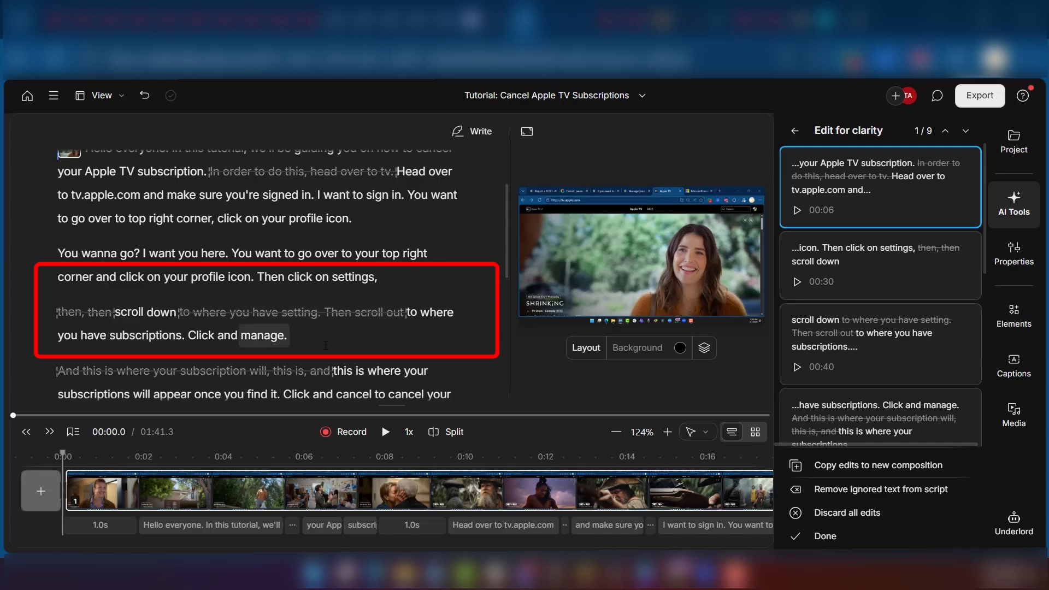
mouse_move(168, 358)
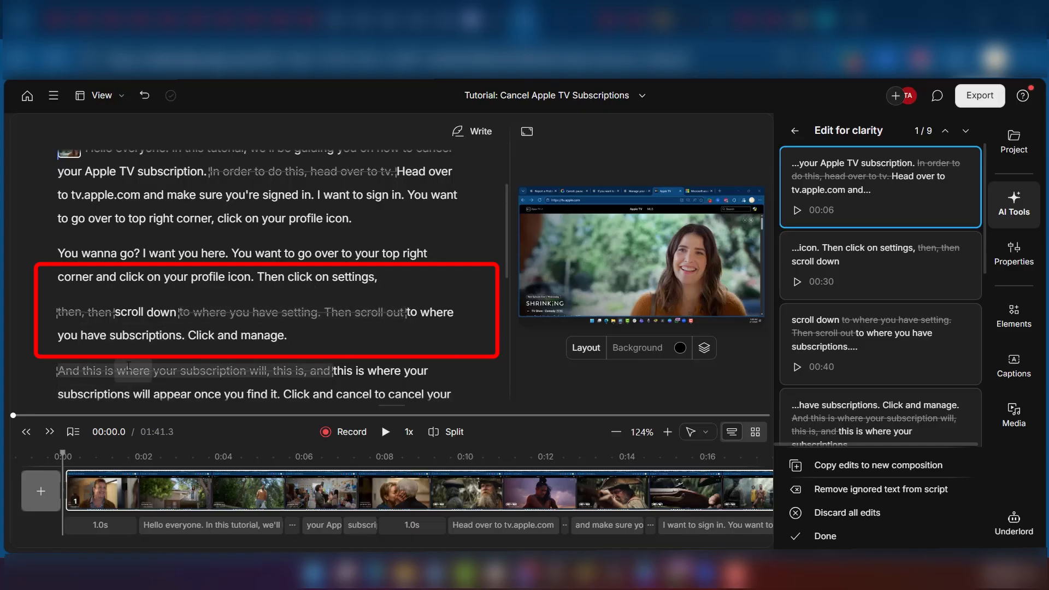
left_click(112, 316)
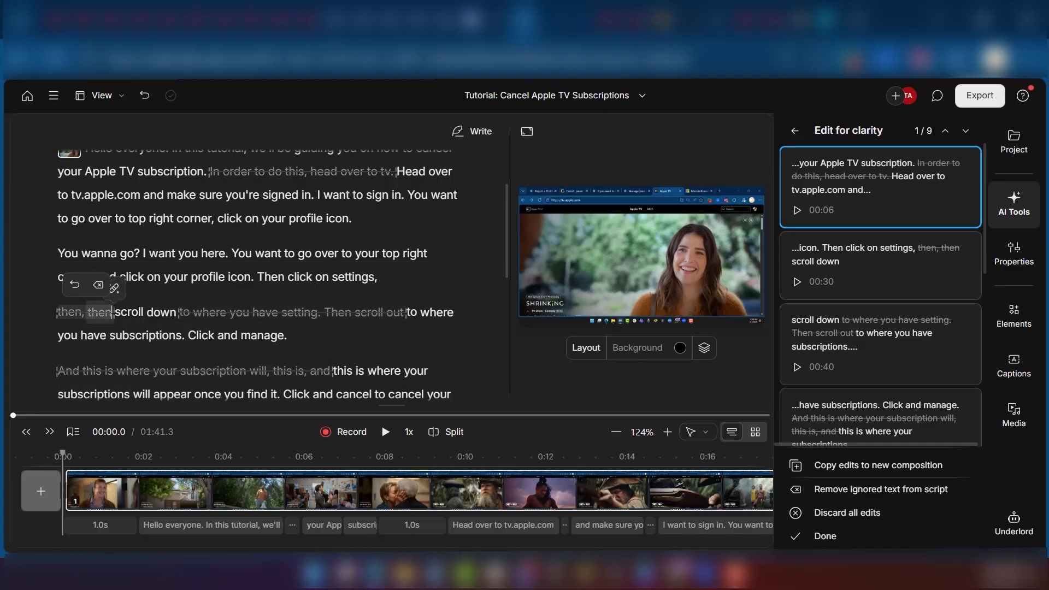
left_click_drag(113, 312, 85, 319)
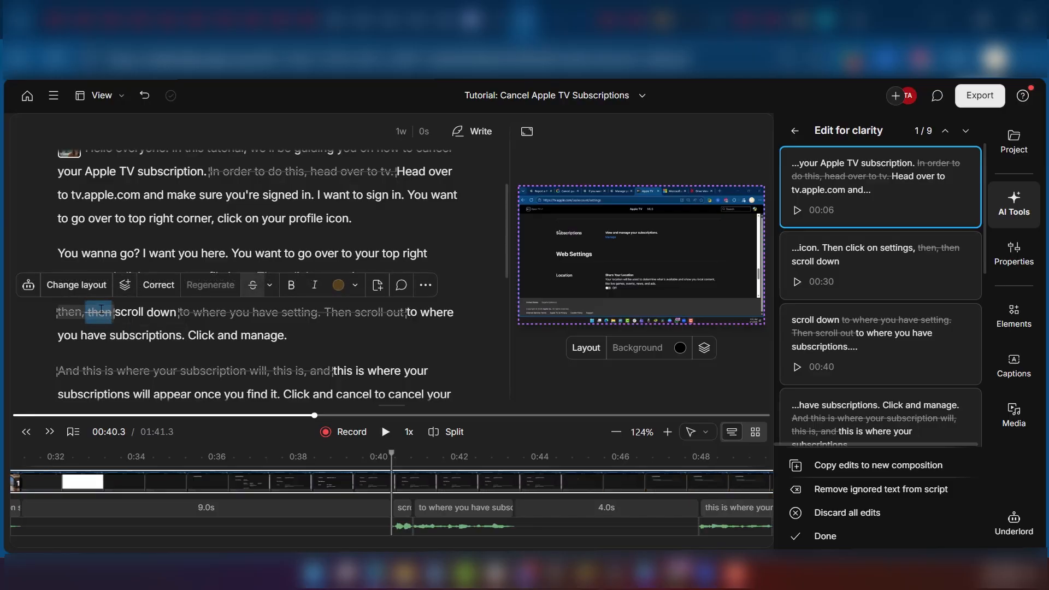
left_click(251, 287)
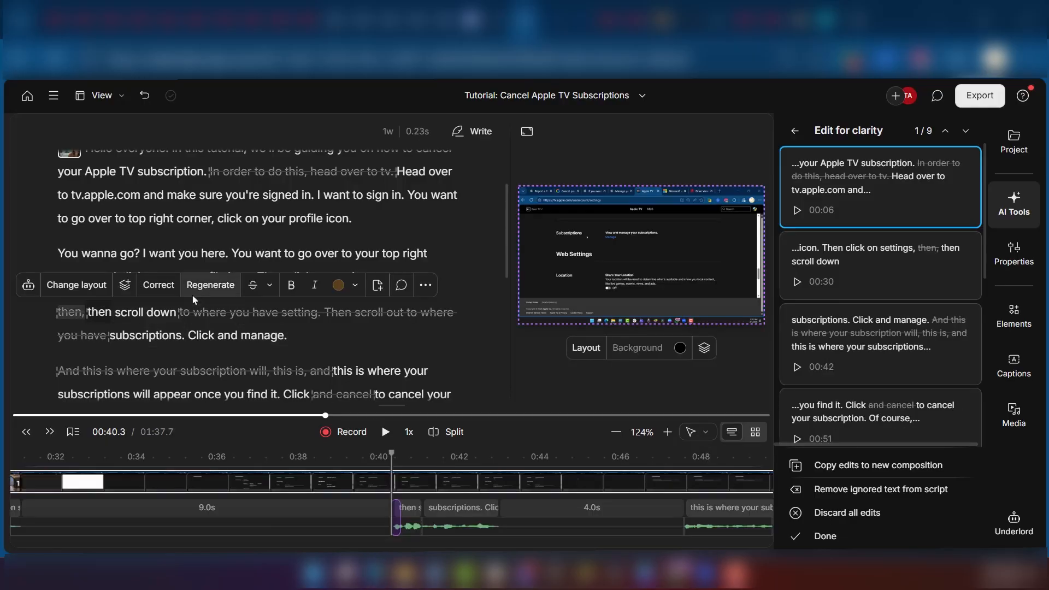
scroll(142, 308, "up", 3)
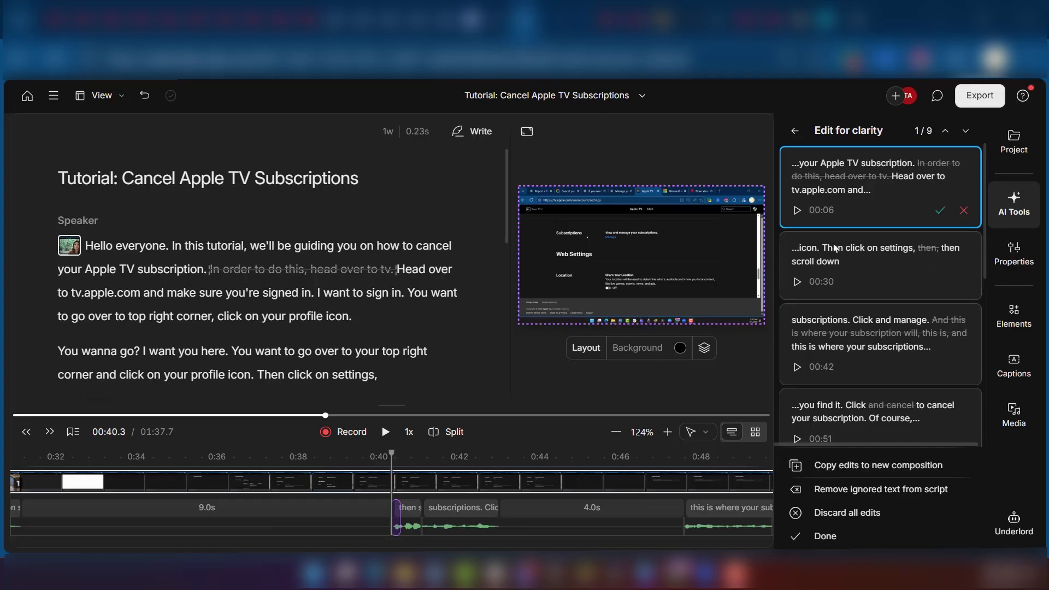
left_click(832, 542)
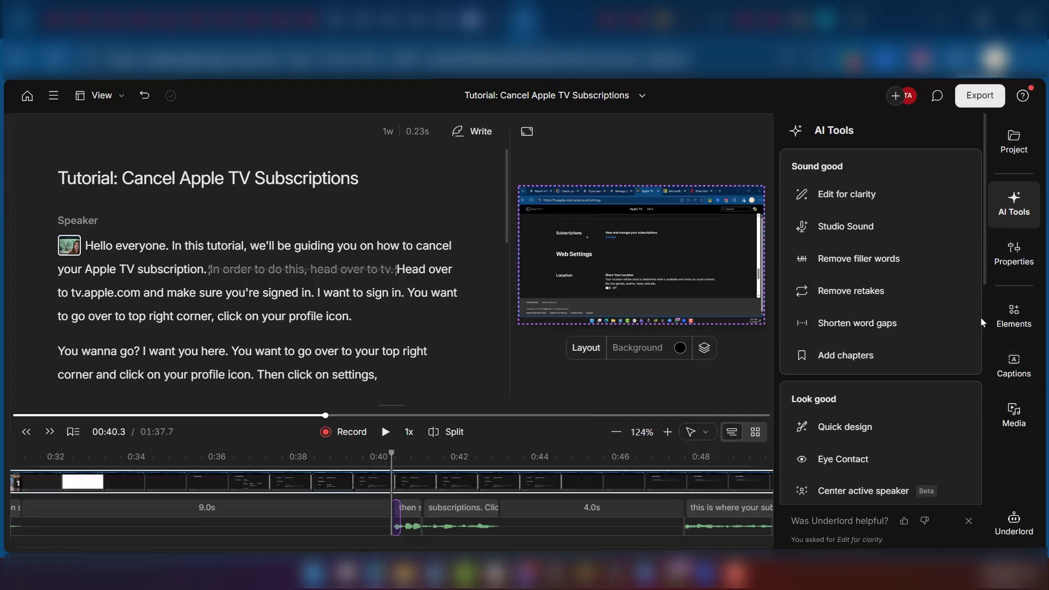
Examine the text and shape elements, the caption styles and the stock media available for the video
left_click(1014, 314)
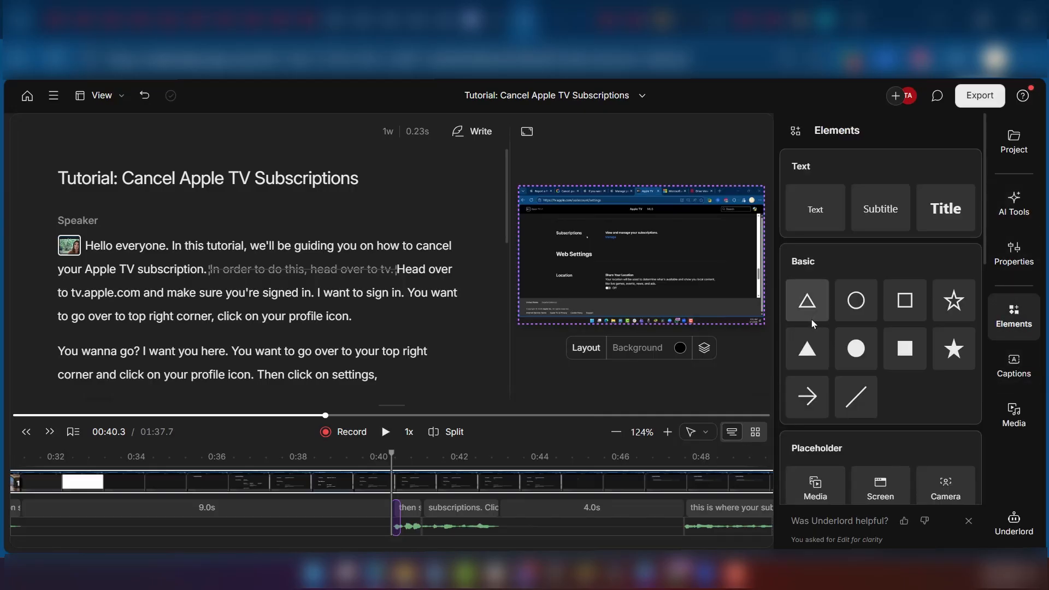
scroll(877, 352, "down", 3)
scroll(877, 352, "up", 3)
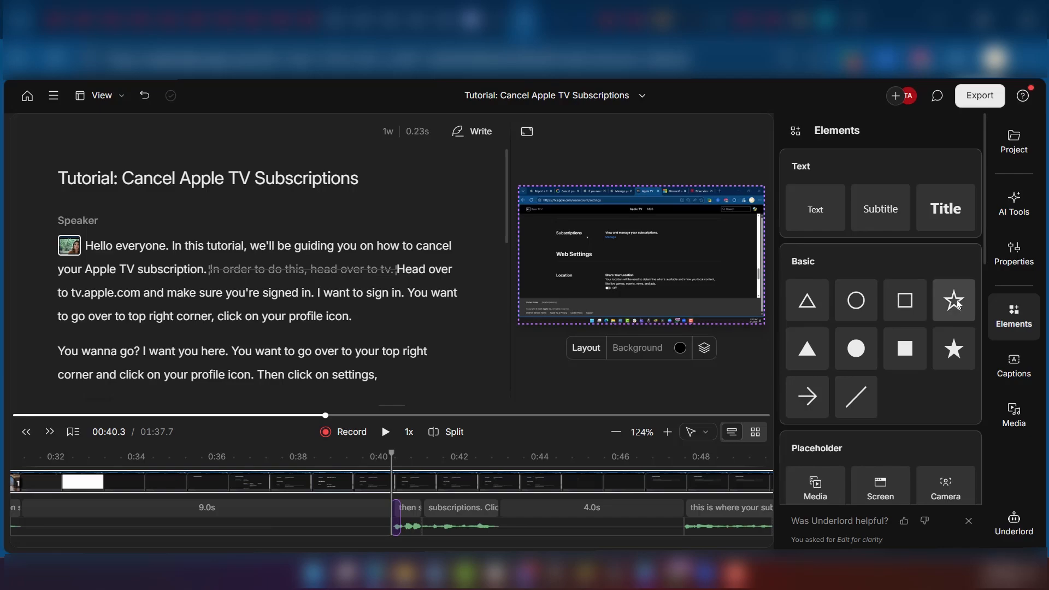
left_click(1013, 367)
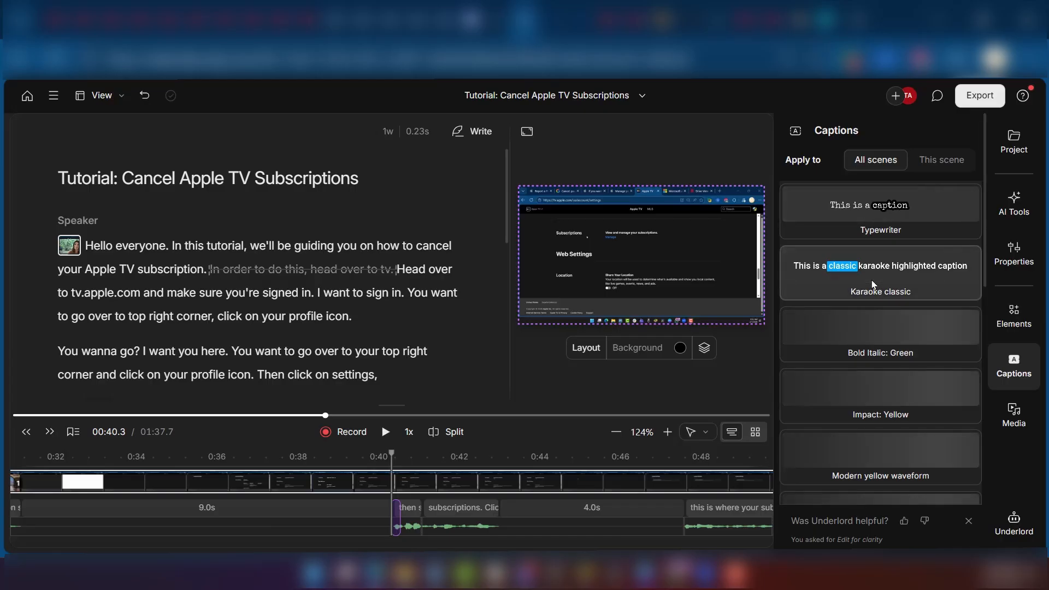
scroll(925, 304, "down", 10)
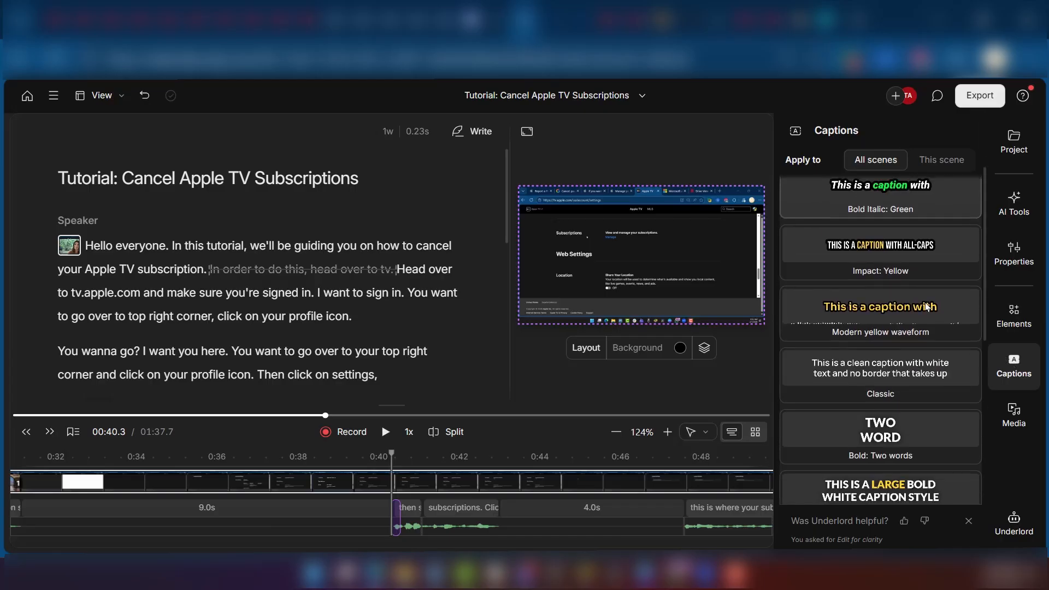
scroll(926, 303, "down", 5)
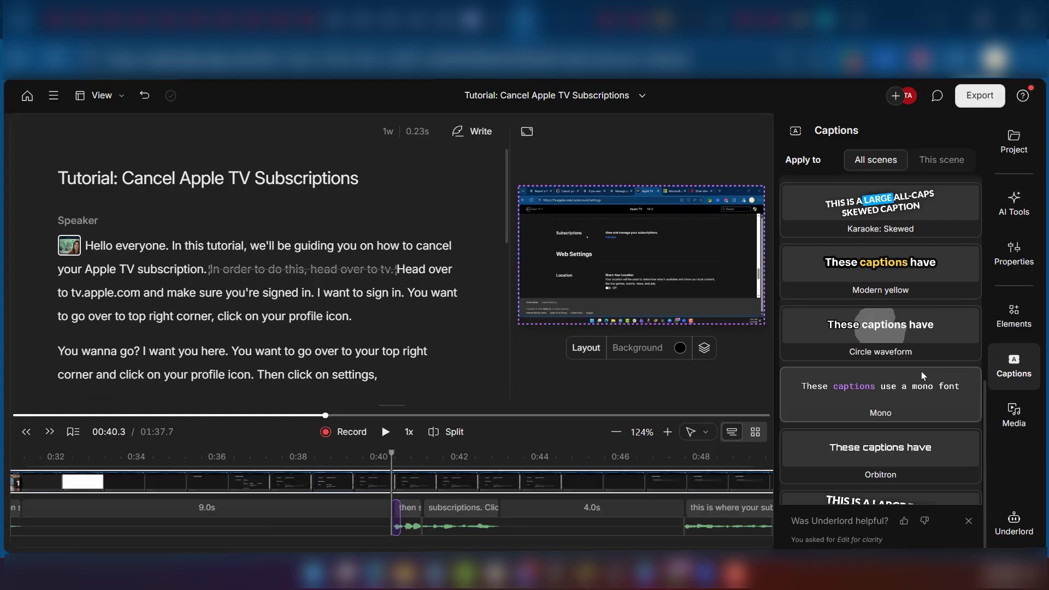
scroll(909, 372, "up", 1)
scroll(904, 373, "up", 3)
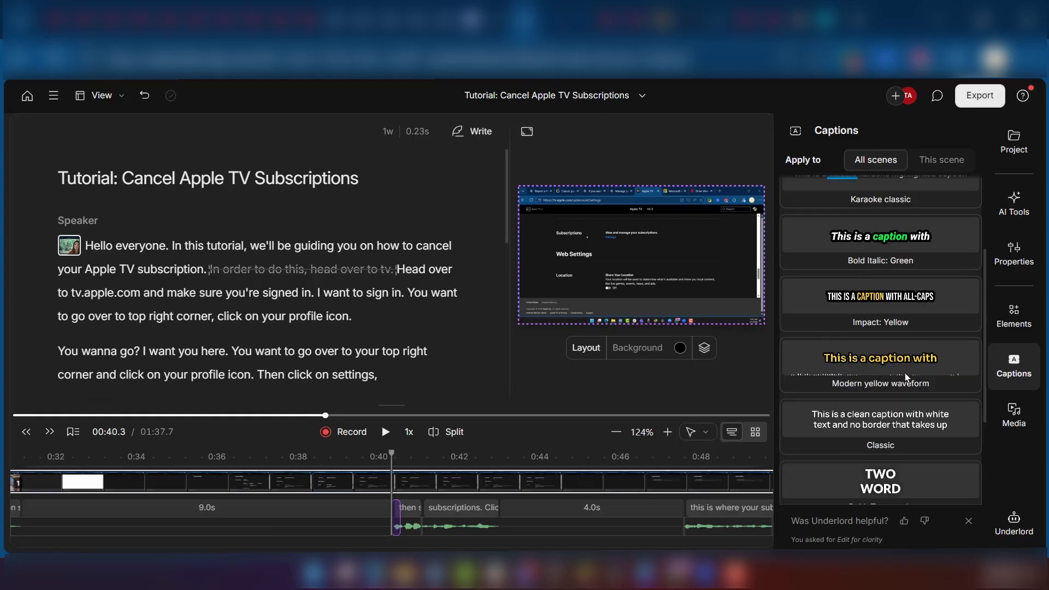
left_click(1011, 411)
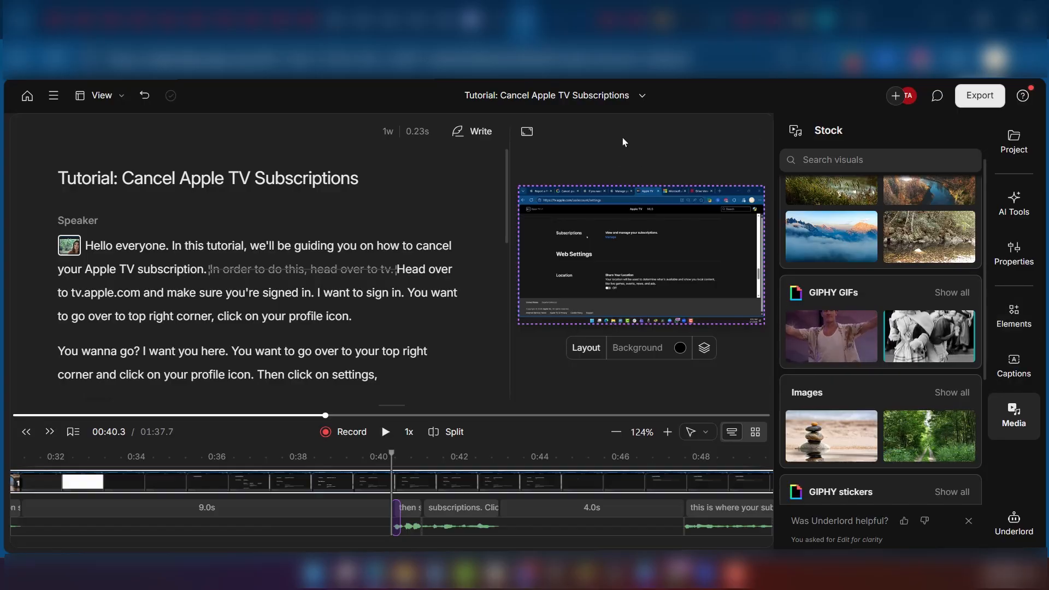
Open the export settings and examine the options for audio, timeline, transcript and subtitles
left_click(972, 103)
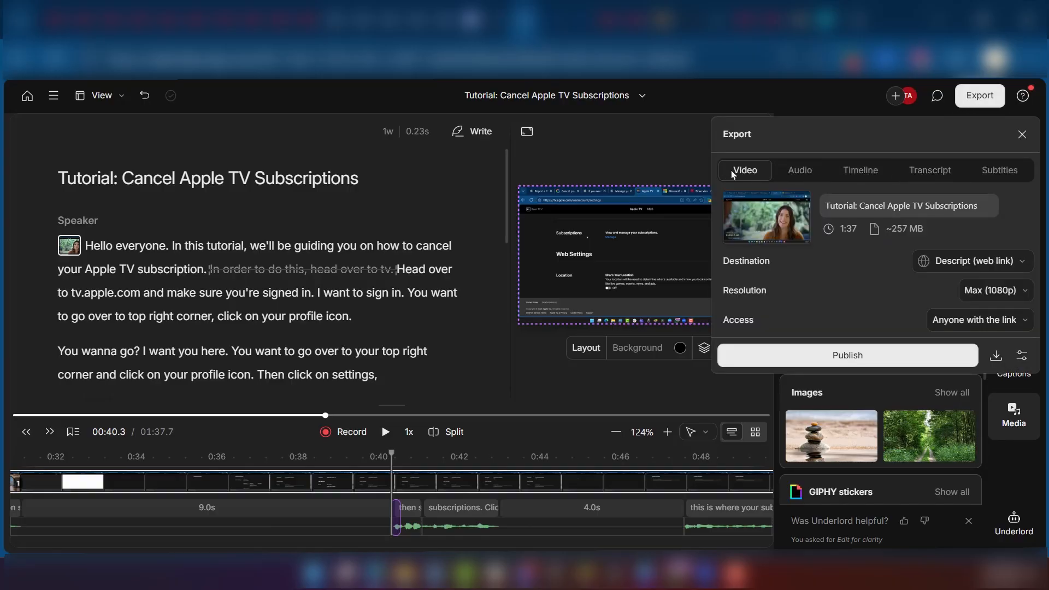
left_click(794, 174)
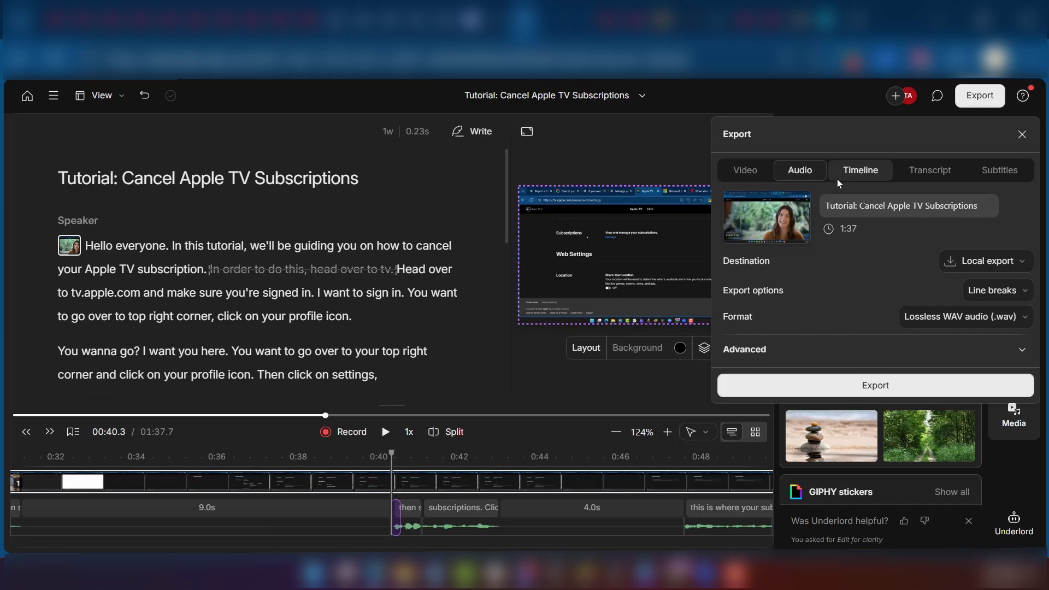
left_click(865, 177)
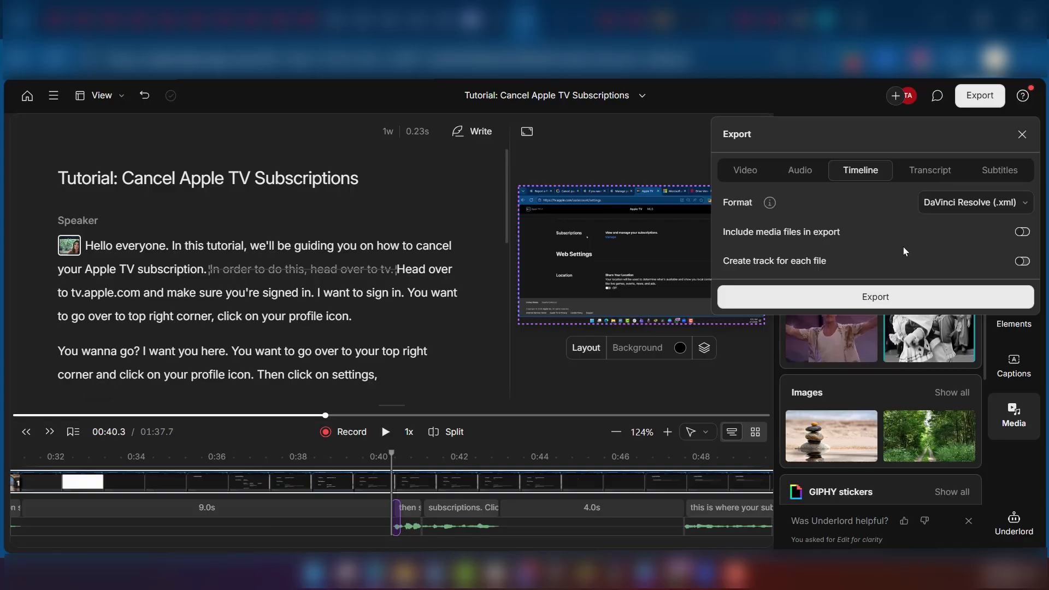
left_click(909, 177)
left_click(1000, 169)
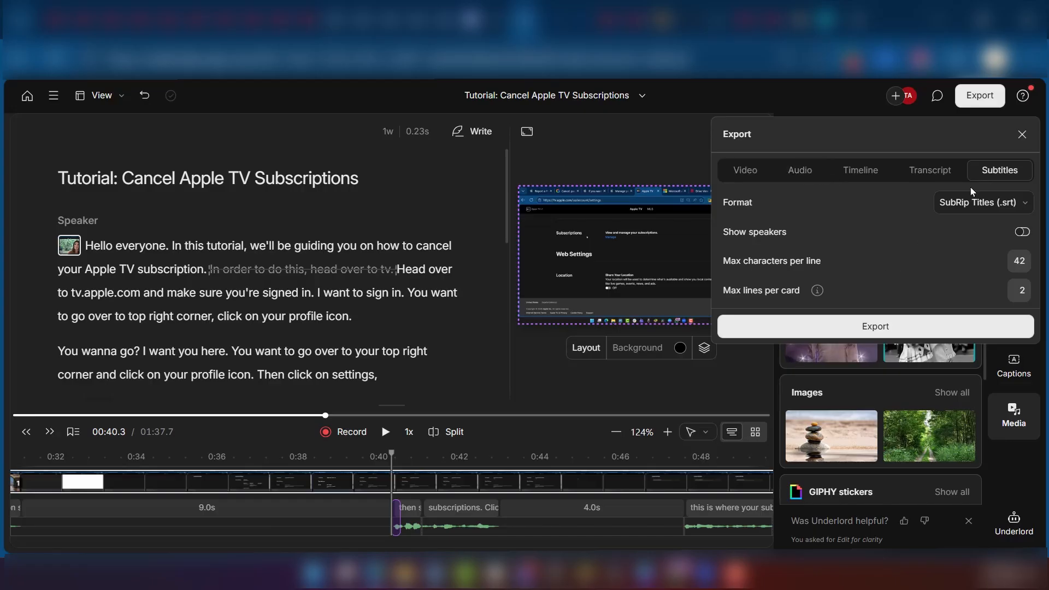
Set the video export's destination to Local export
left_click(745, 171)
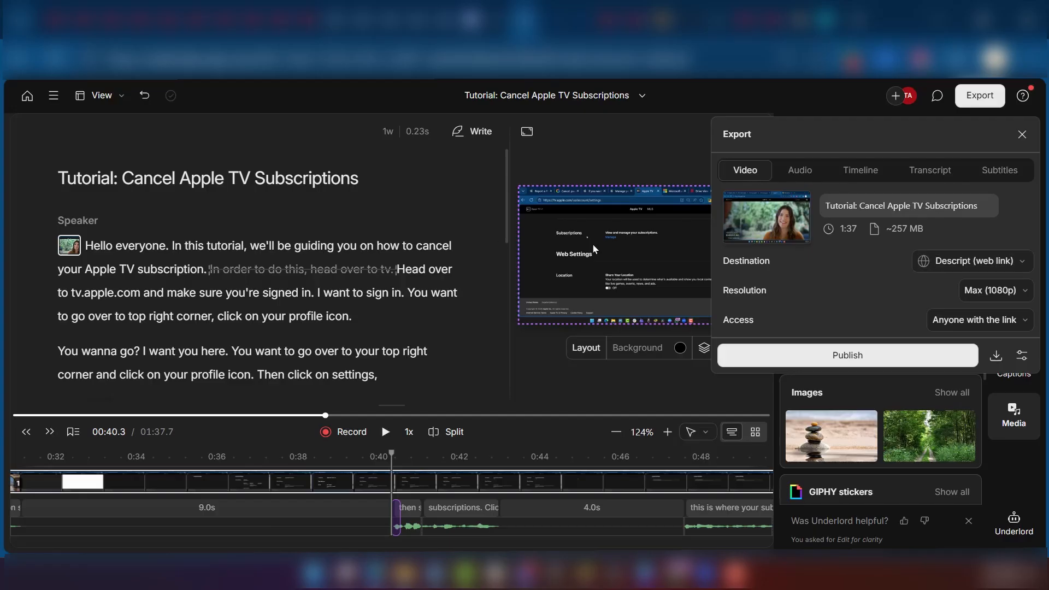
left_click(1019, 261)
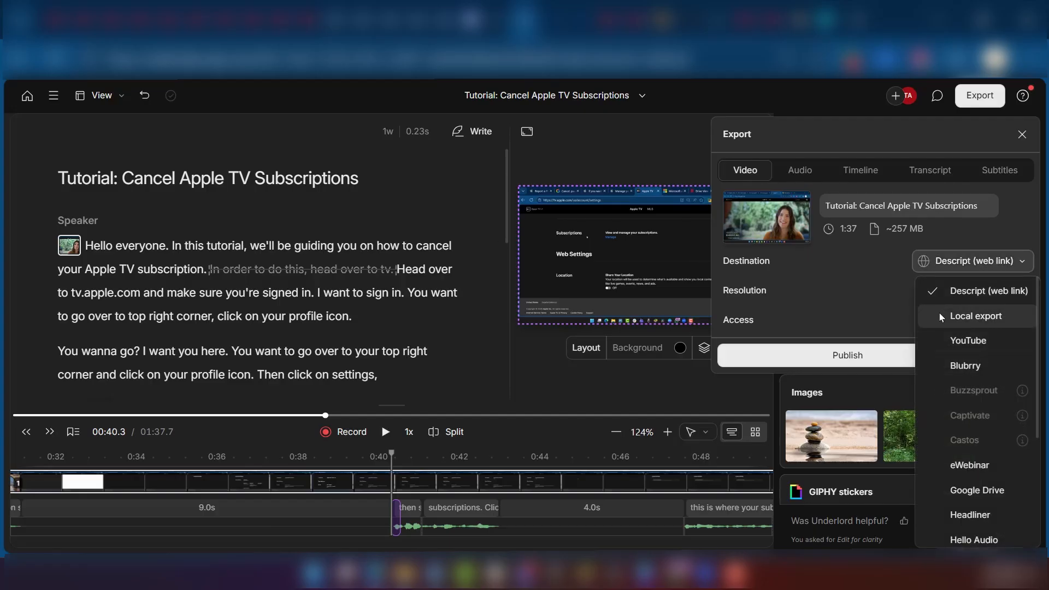
left_click(976, 320)
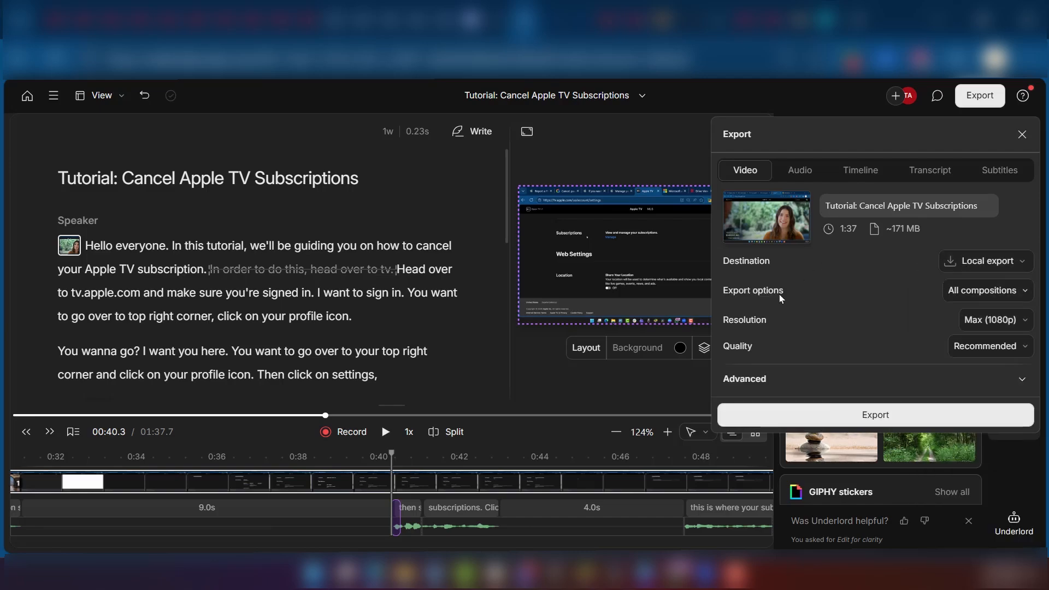
Examine the video export's composition, resolution, quality and advanced options, leaving the current choices in place
left_click(1004, 295)
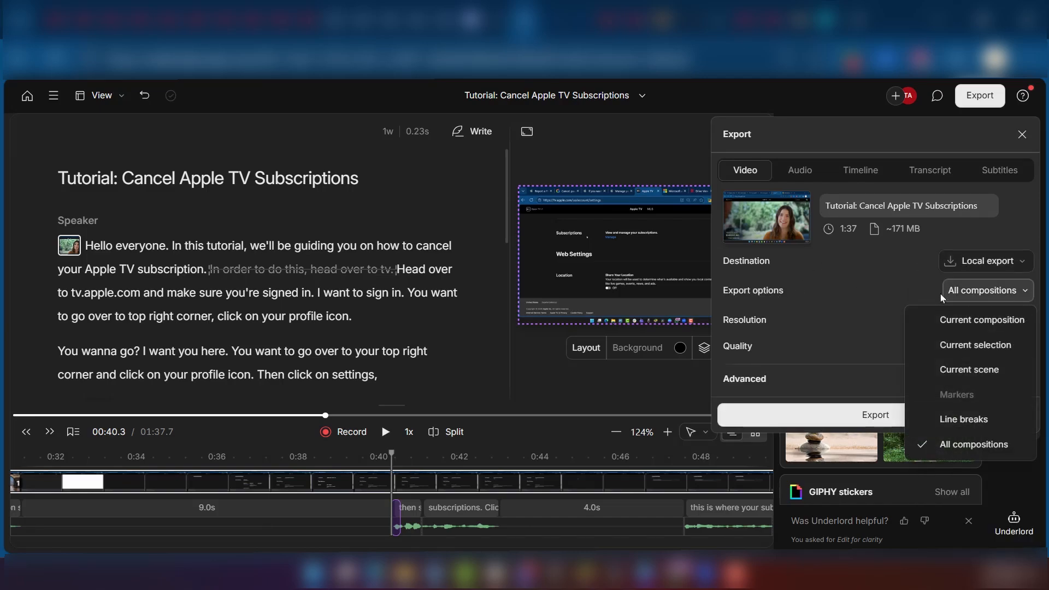
left_click(923, 282)
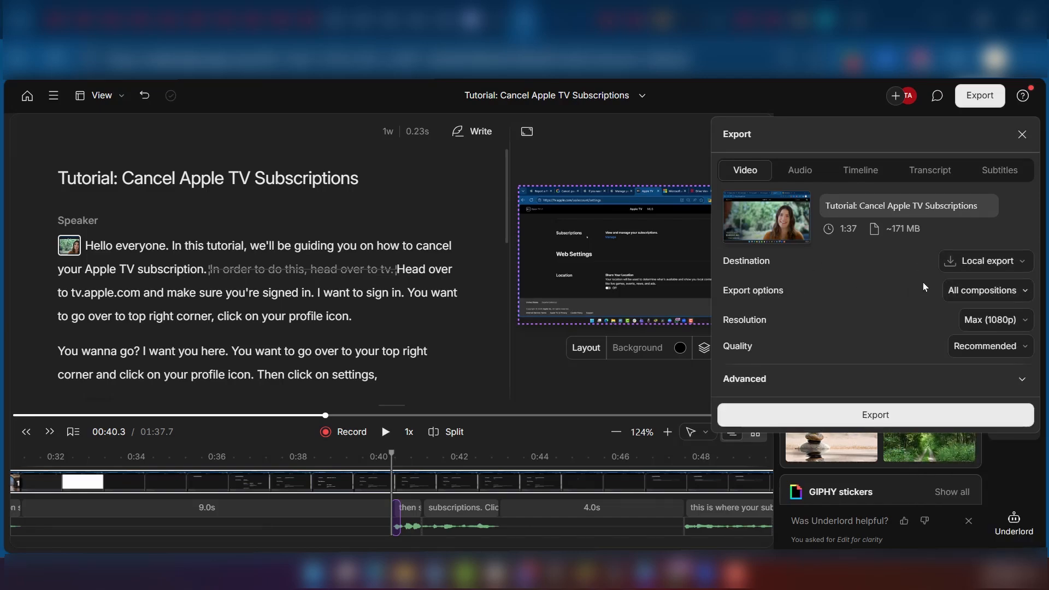
left_click(1025, 320)
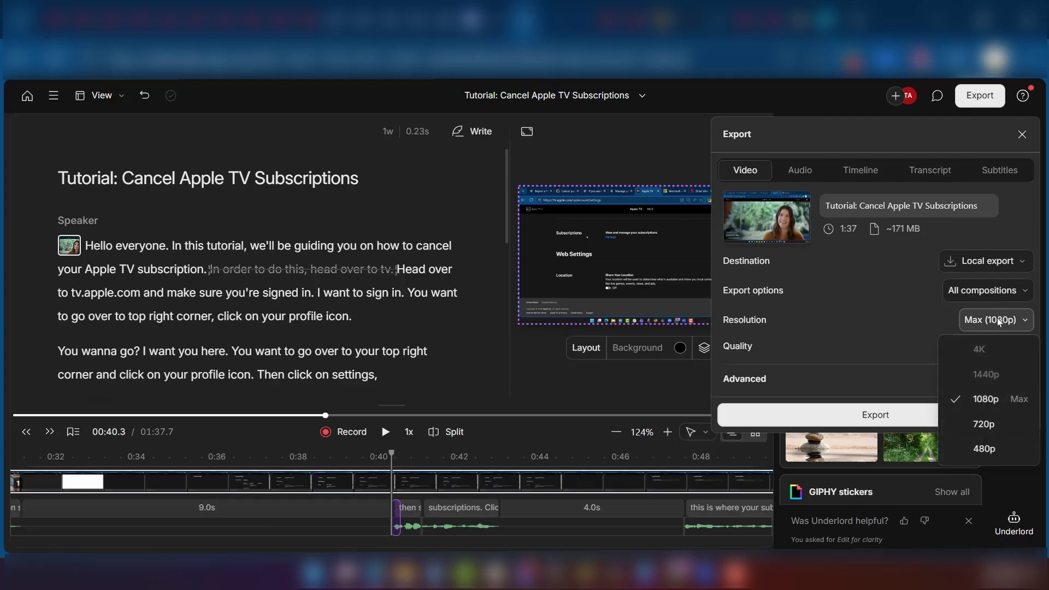
left_click(1000, 321)
left_click(998, 347)
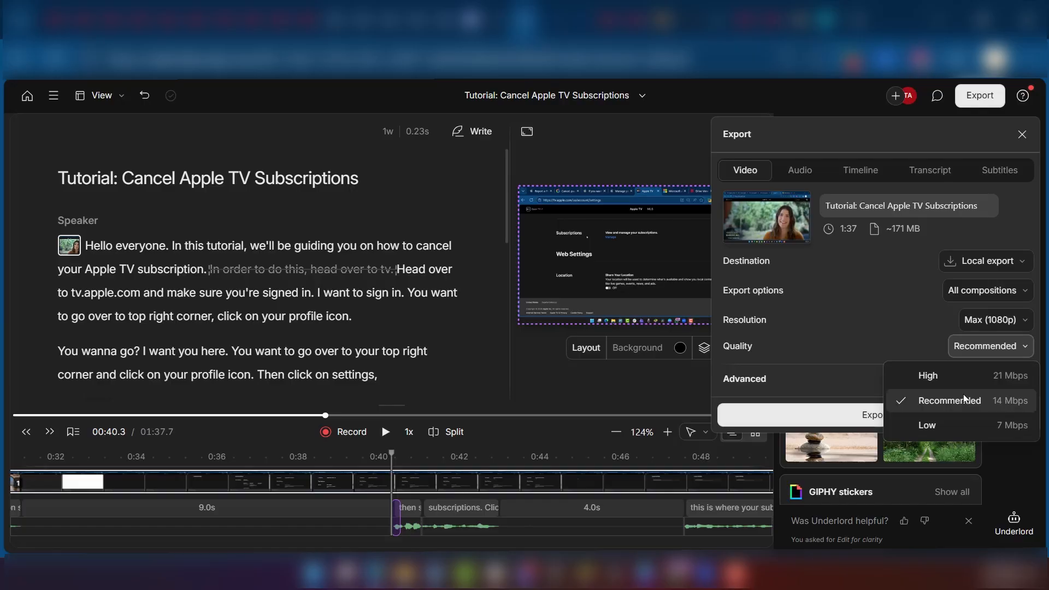
left_click(1002, 346)
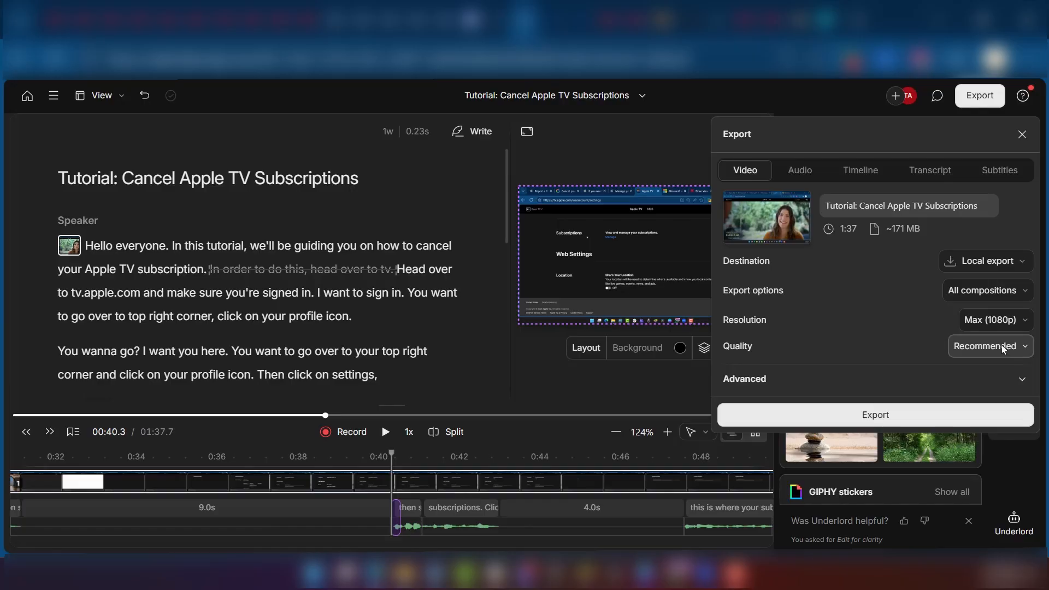
left_click(859, 381)
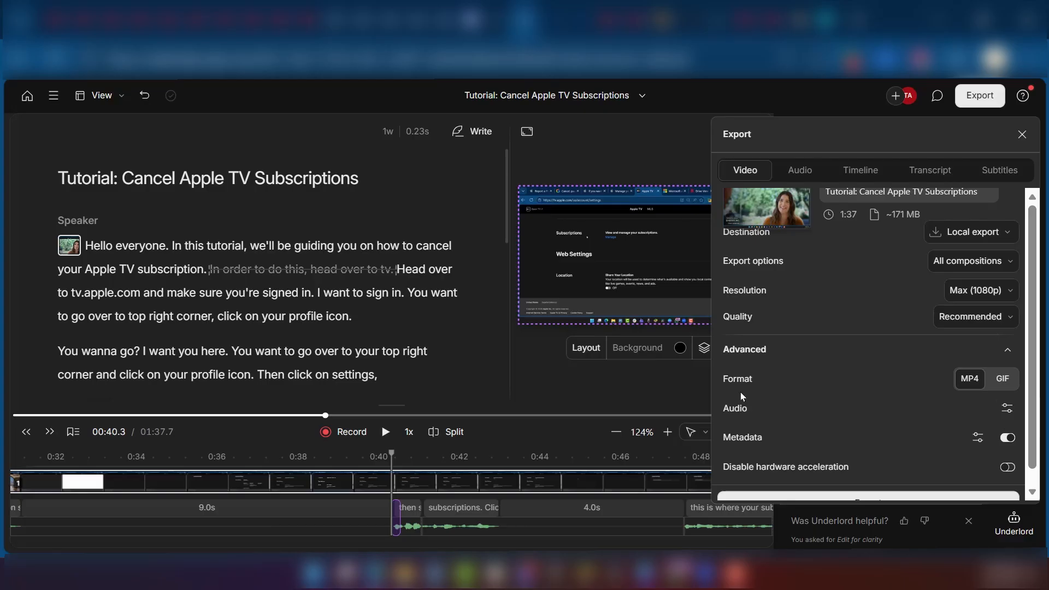
left_click(1008, 351)
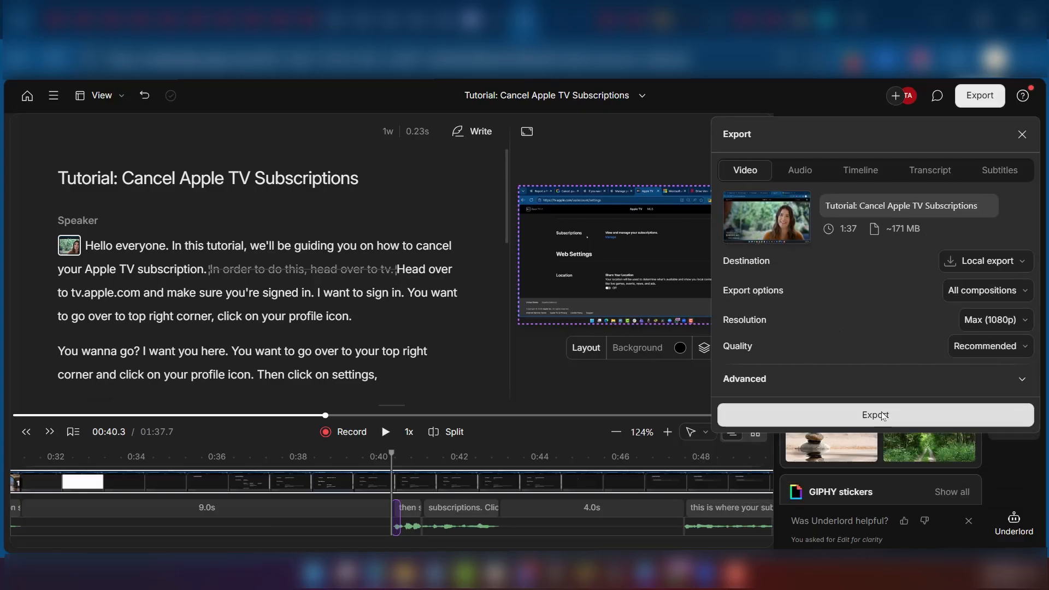